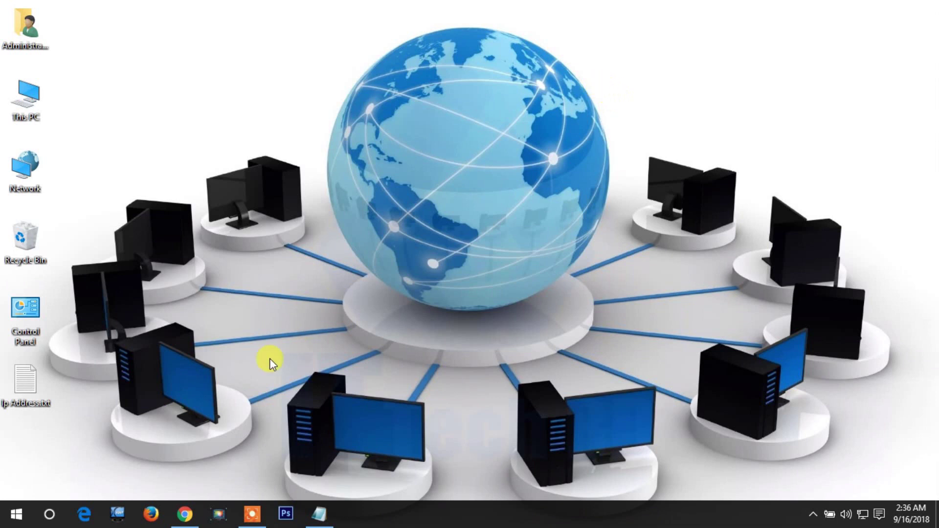
Step: Bring the browser showing the router's Status page at 192.168.0.1 to the front
click(187, 513)
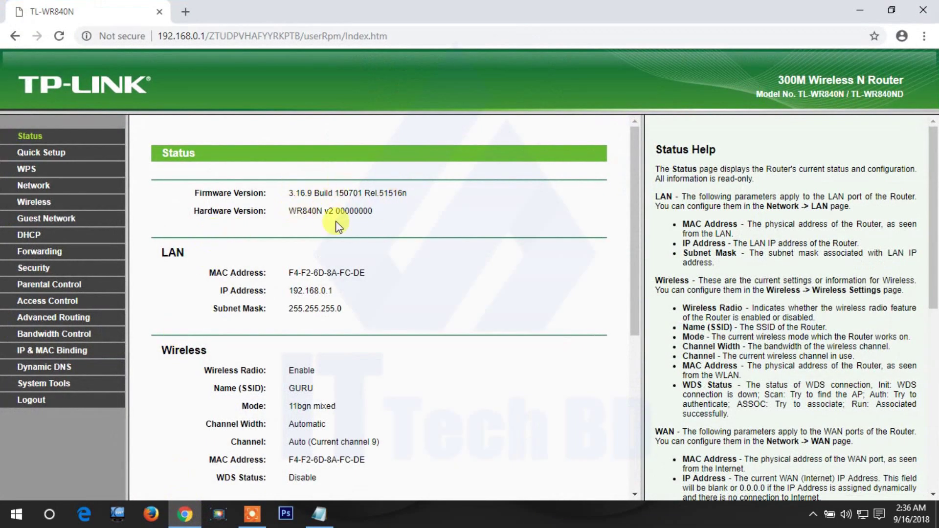
Step: Go to Guest Network Wireless Settings from the router's left menu
scroll(350, 210, down, 1)
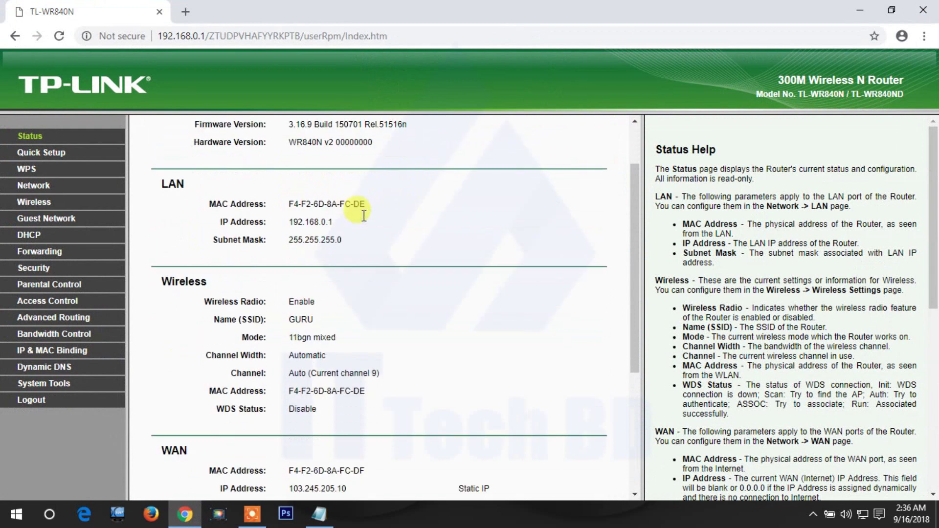
click(51, 223)
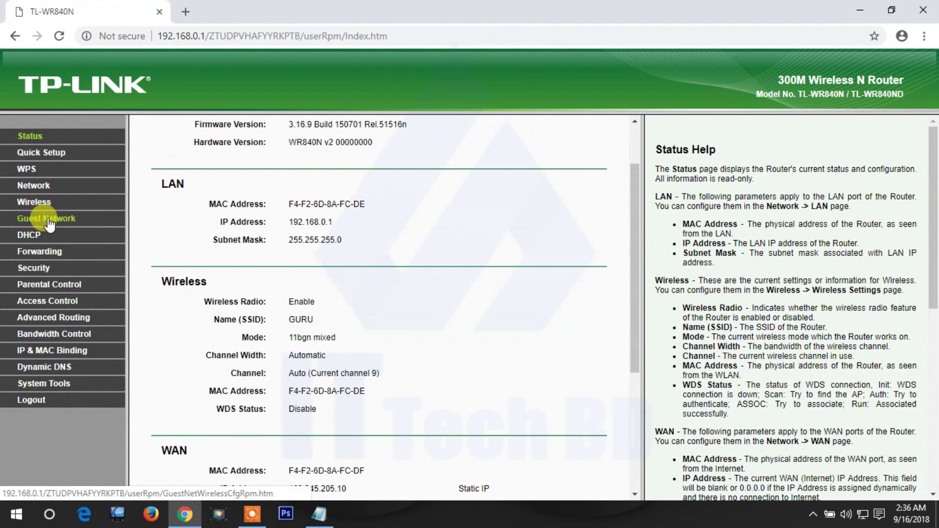
scroll(200, 333, down, 1)
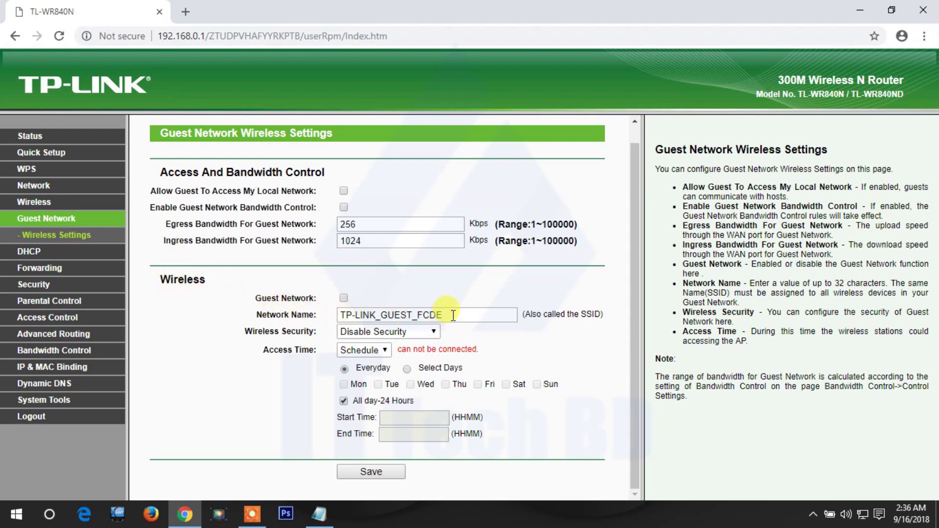
drag(453, 315, 334, 313)
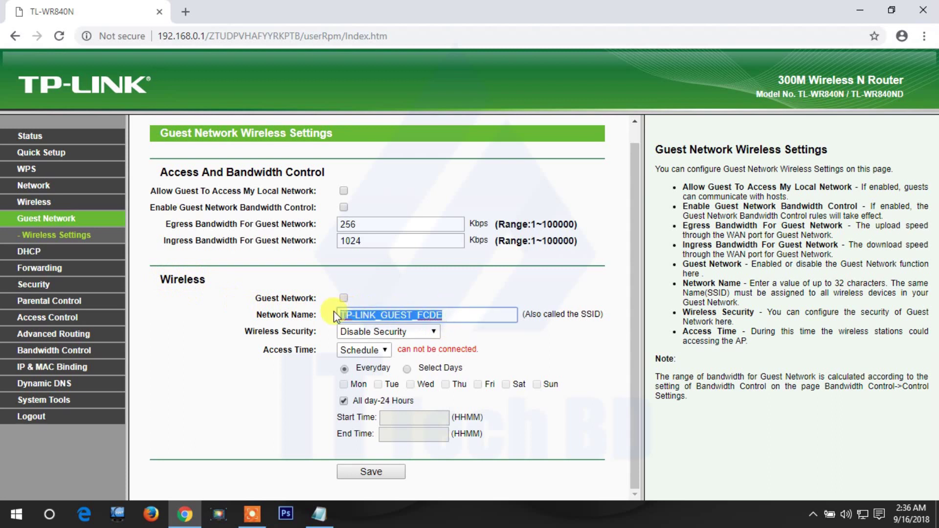
click(457, 314)
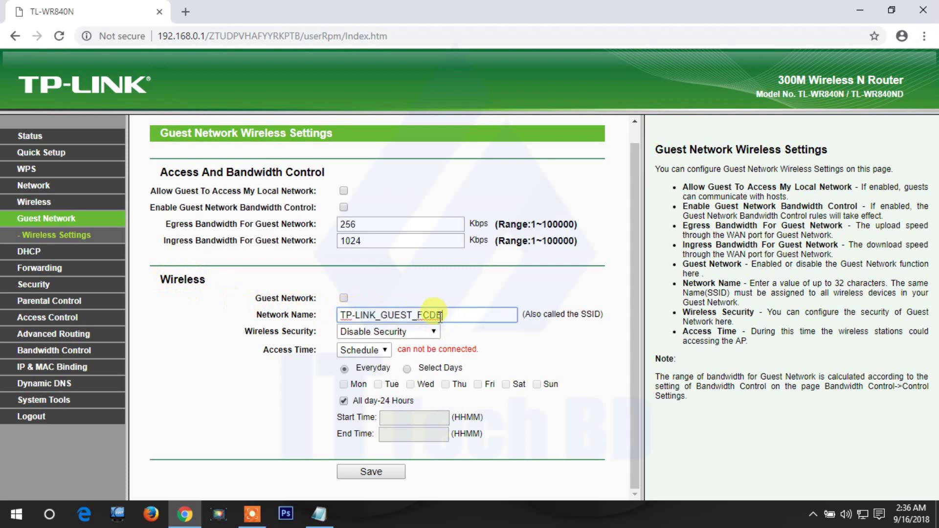
click(416, 332)
Step: Set guest security to WPA/WPA2-Personal with WPA2-PSK and AES, and review the PSK password
click(376, 357)
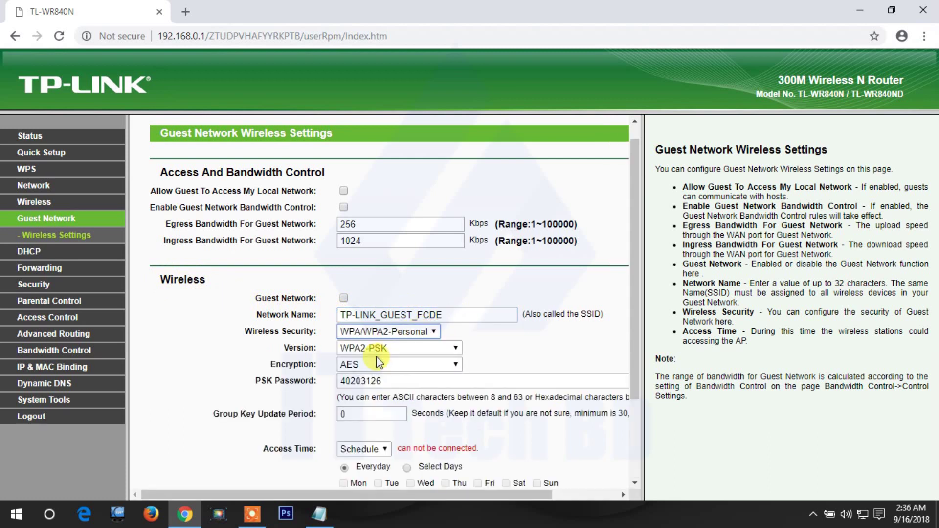
scroll(512, 391, down, 3)
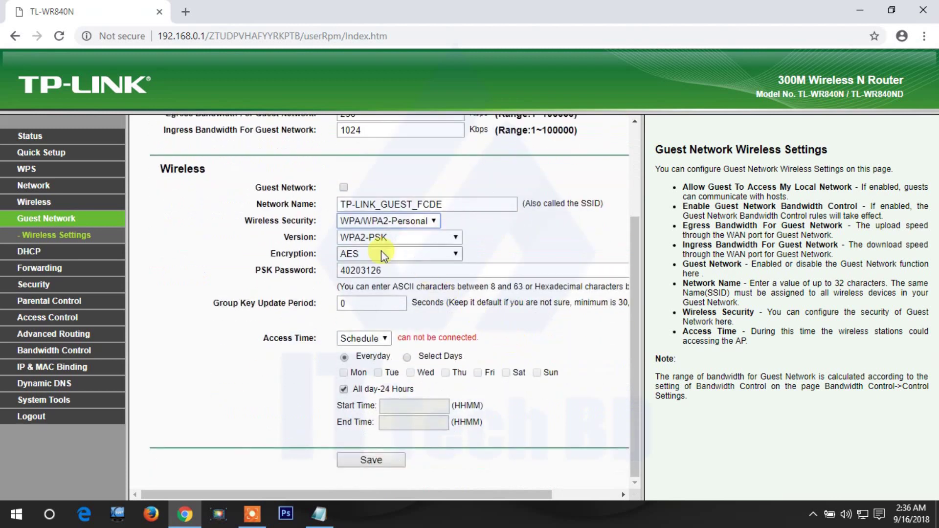
click(394, 273)
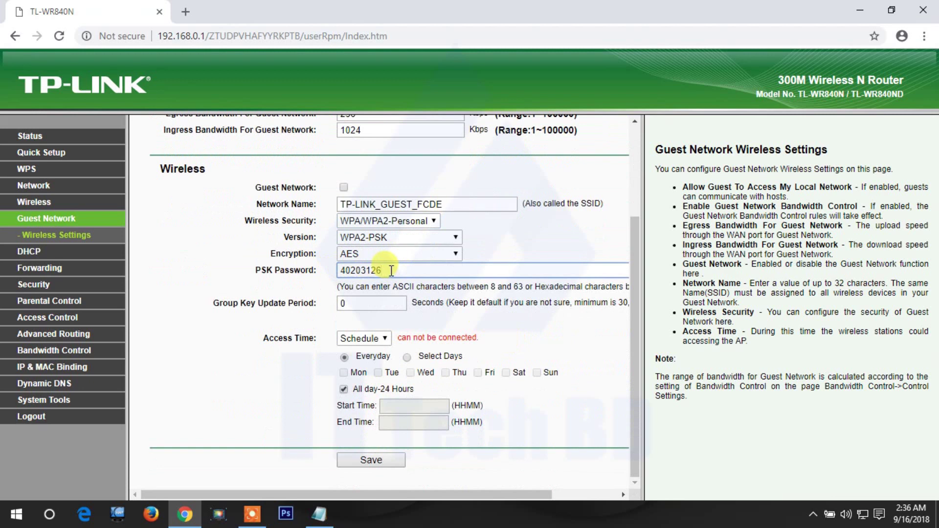
drag(392, 271, 340, 269)
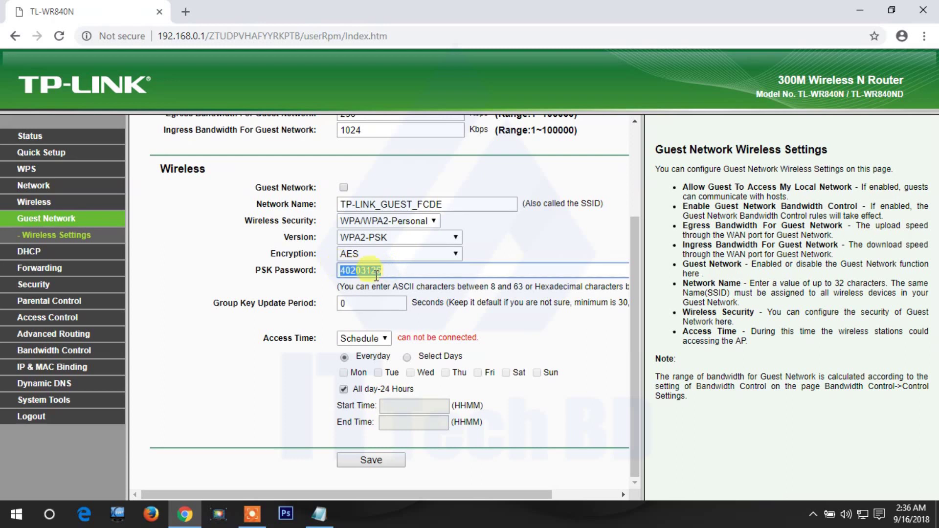
click(394, 270)
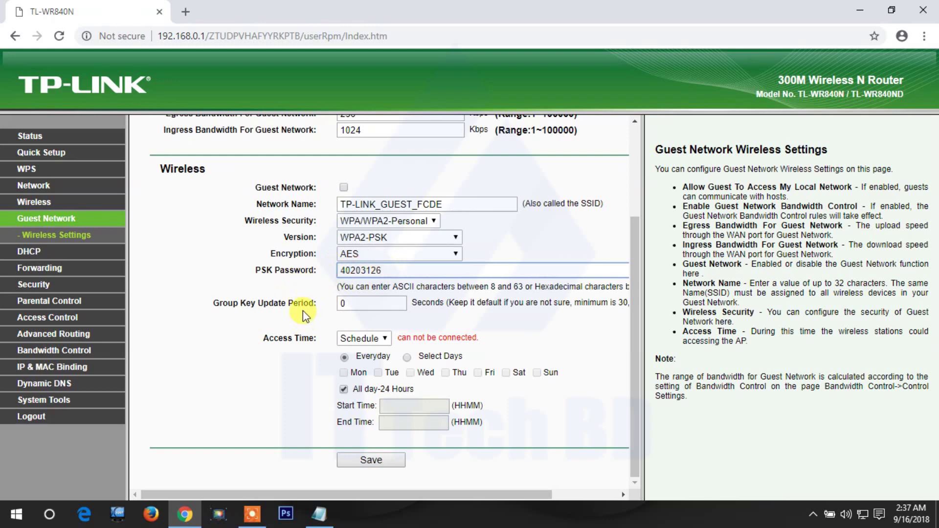
scroll(303, 310, up, 1)
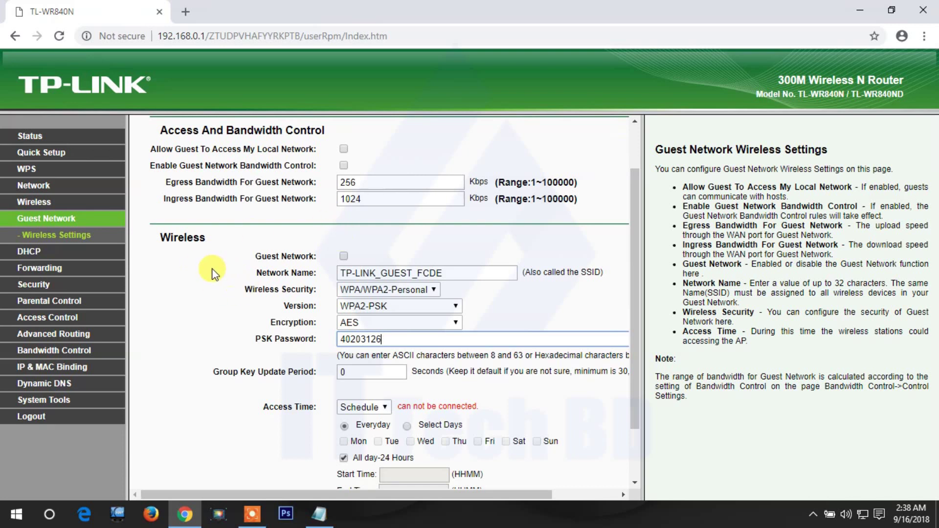
scroll(216, 283, down, 1)
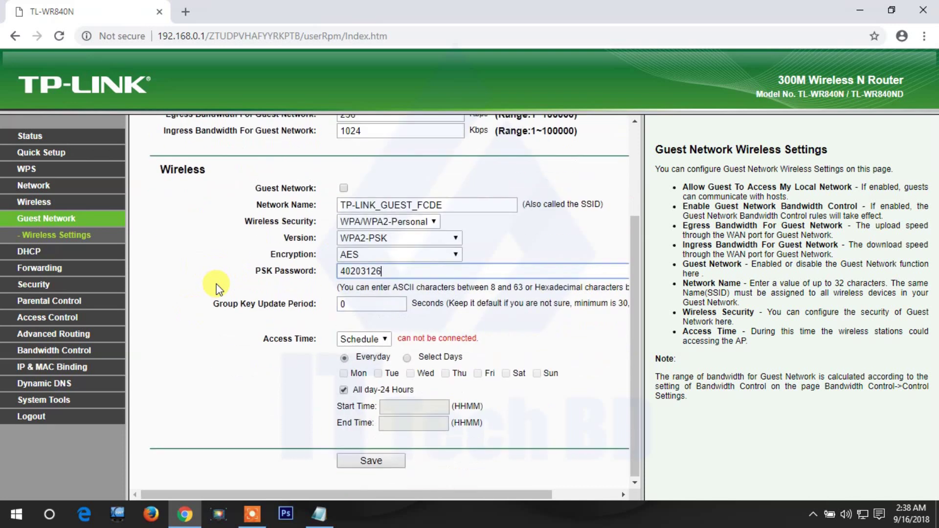
scroll(217, 284, up, 1)
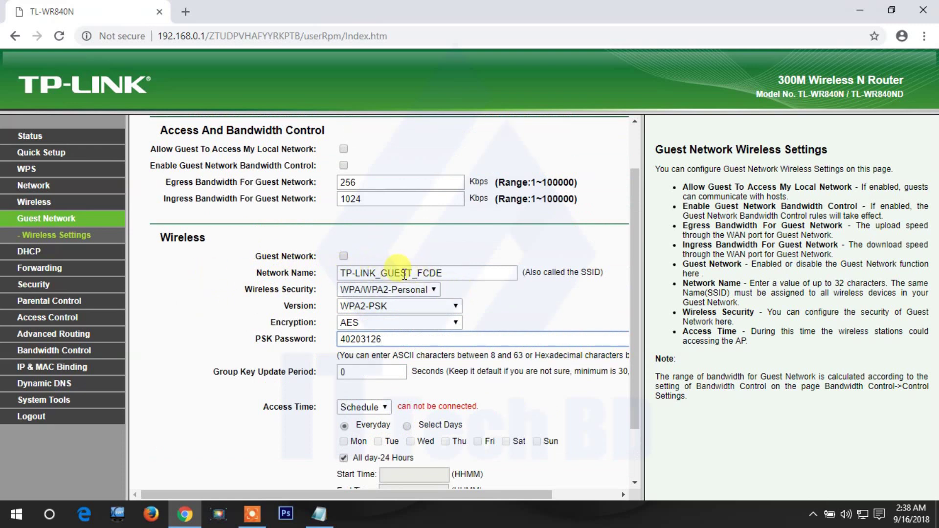
click(458, 274)
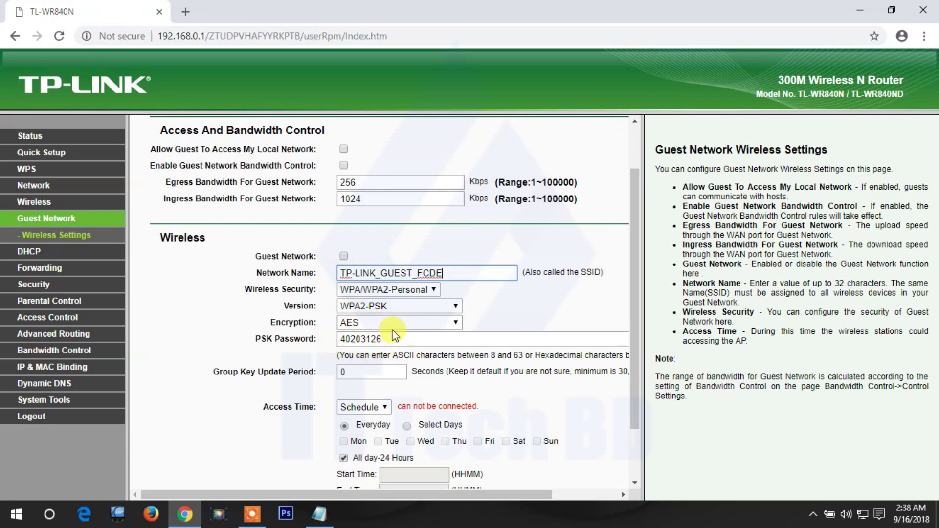
scroll(393, 335, down, 3)
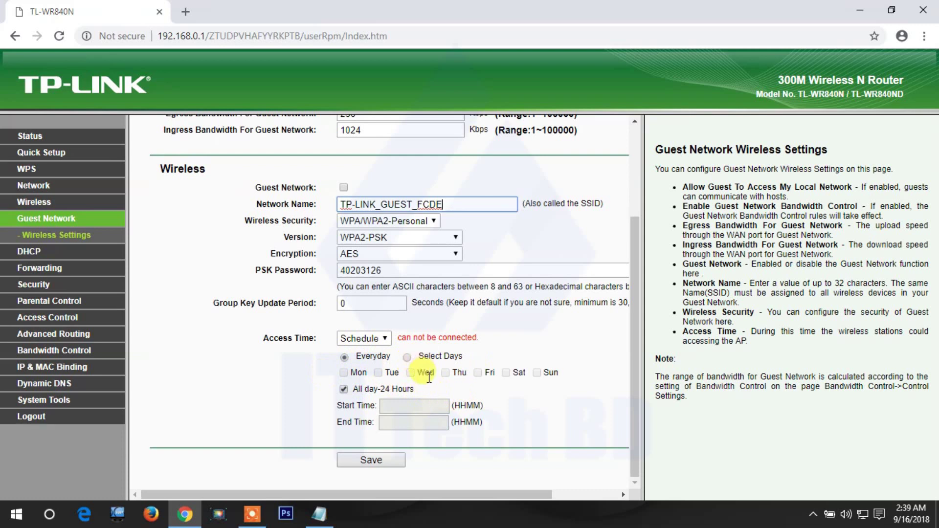
Step: Keep guest Access Time on Schedule with the 'All day-24 Hours' box ticked
click(386, 342)
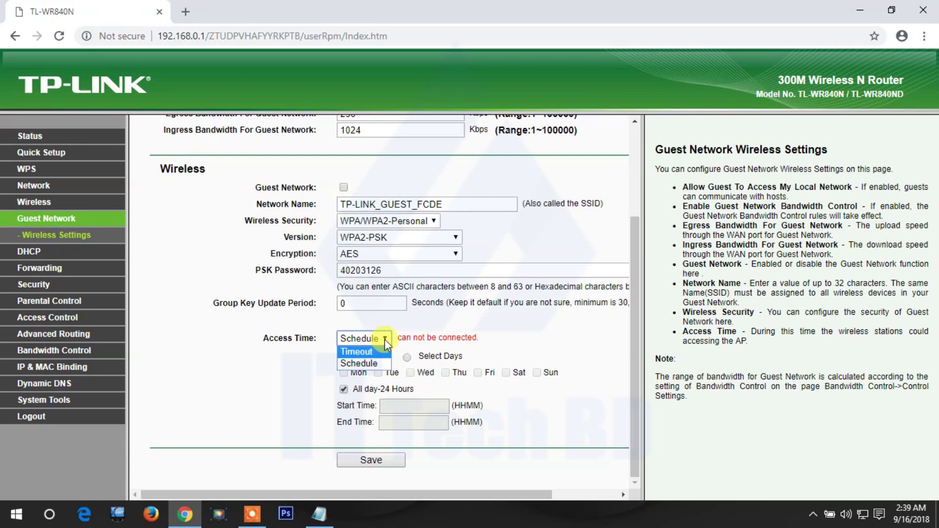
click(384, 339)
click(407, 357)
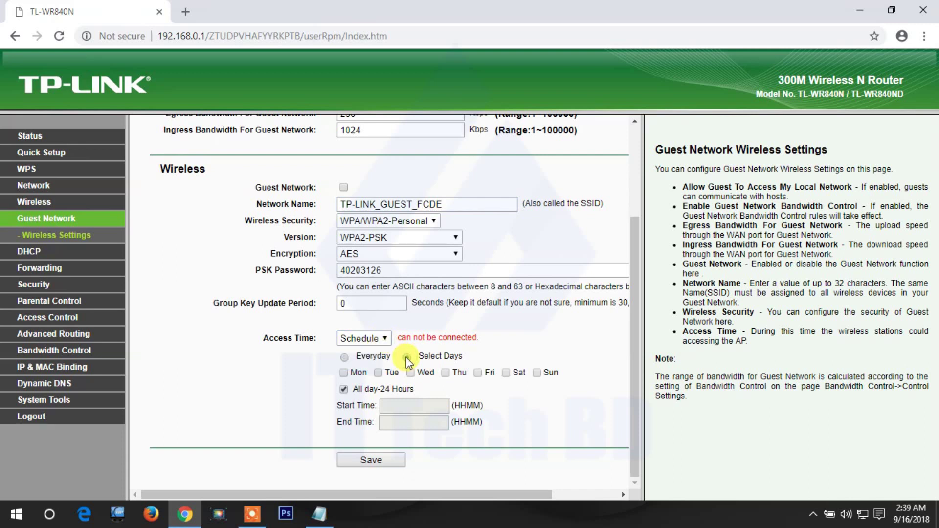
click(344, 389)
click(422, 405)
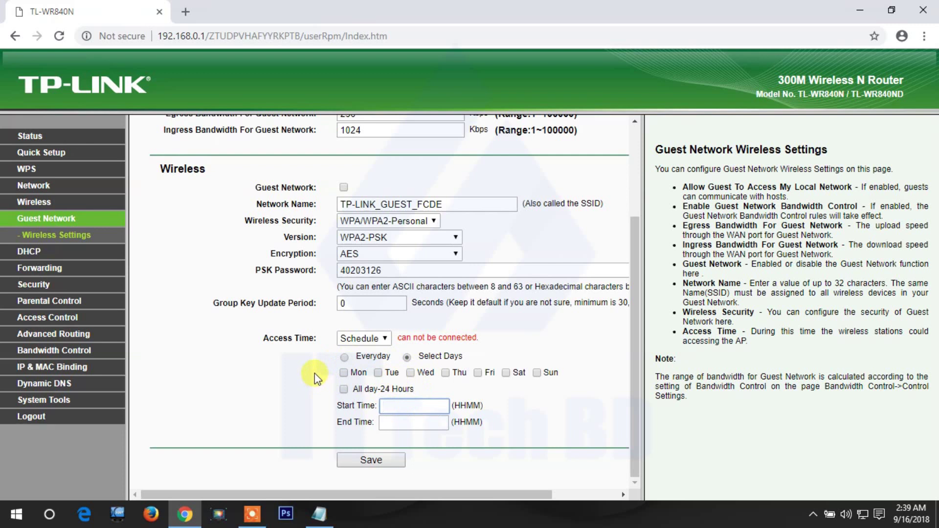
click(344, 390)
Step: Tick 'Enable Guest Network Bandwidth Control' and the 'Guest Network' checkbox
scroll(299, 384, up, 3)
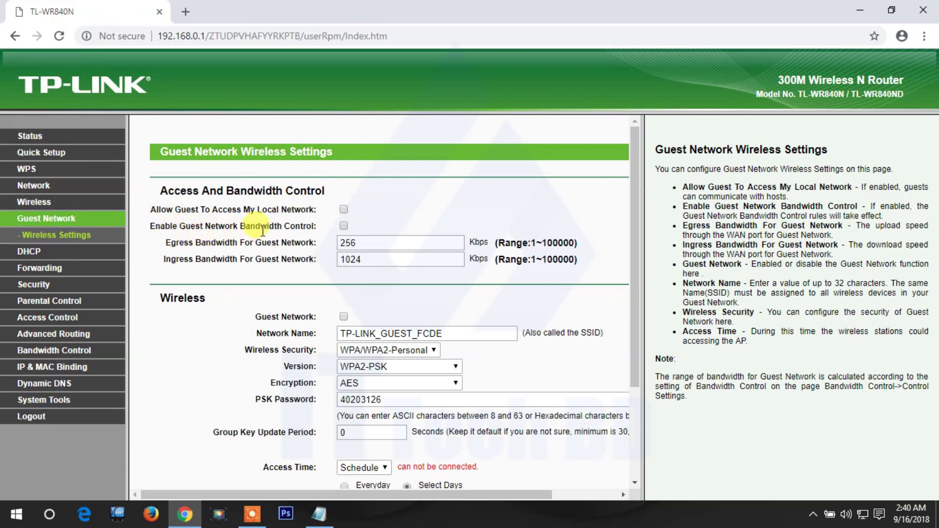
click(344, 226)
click(343, 316)
scroll(299, 281, down, 1)
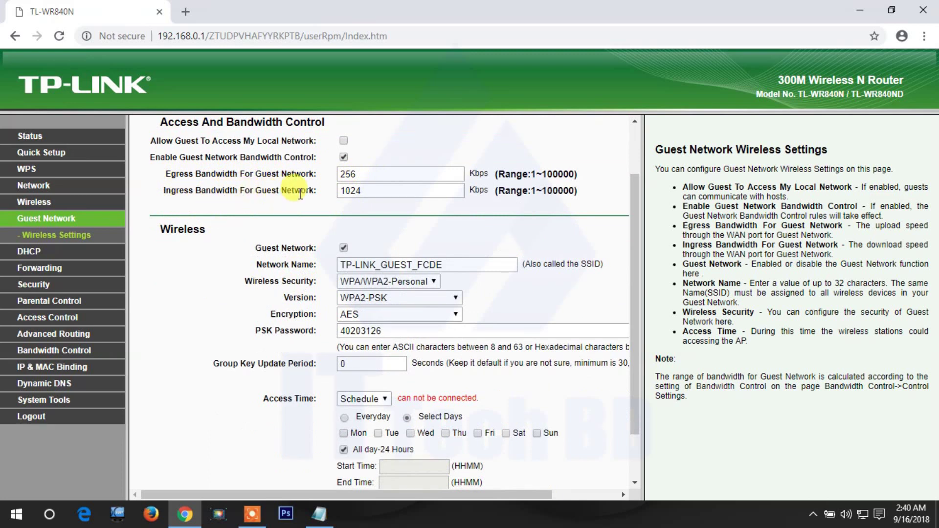
scroll(320, 205, up, 2)
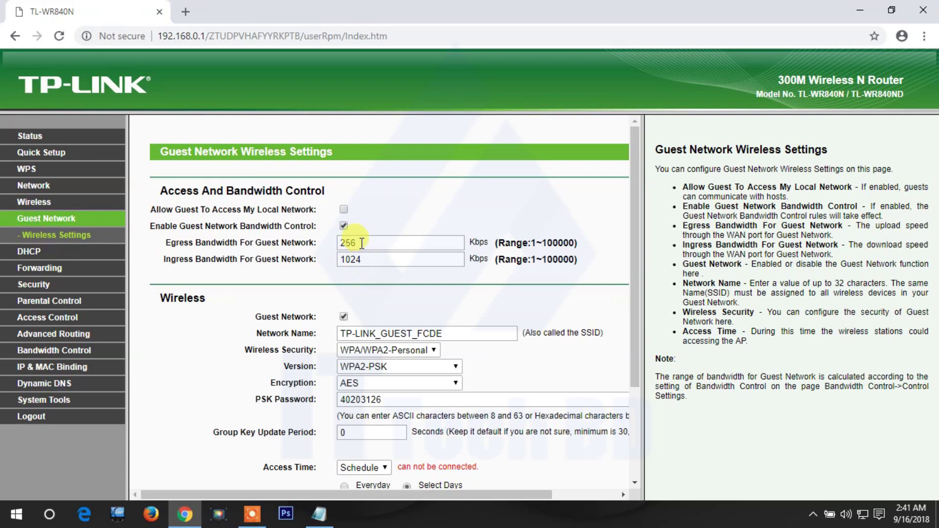
drag(362, 243, 325, 245)
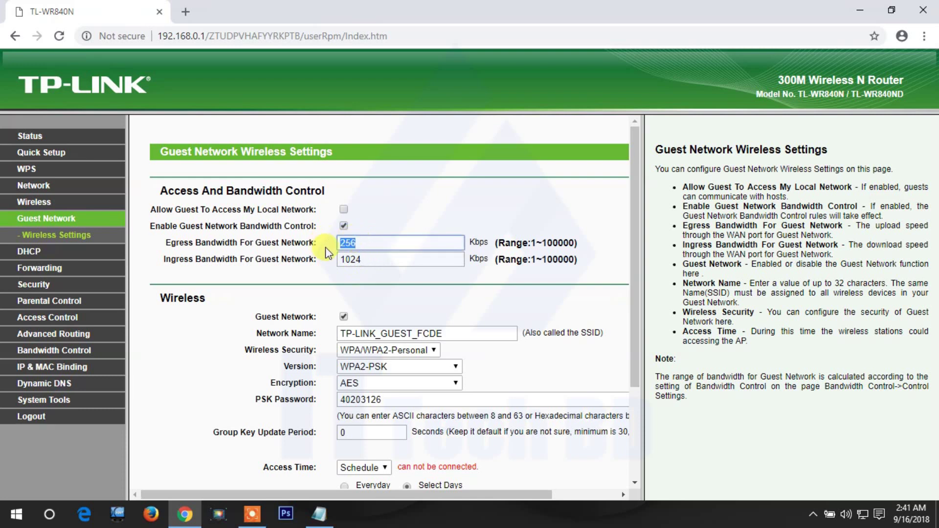
Step: Change guest egress bandwidth from 256 to 512 Kbps and ingress from 1024 to 512 Kbps
text(512)
drag(369, 257, 328, 264)
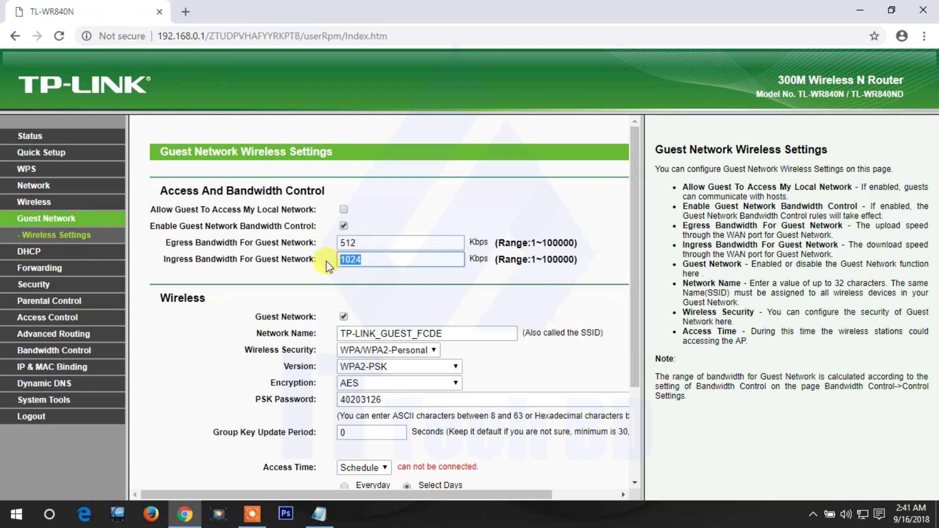
text(512)
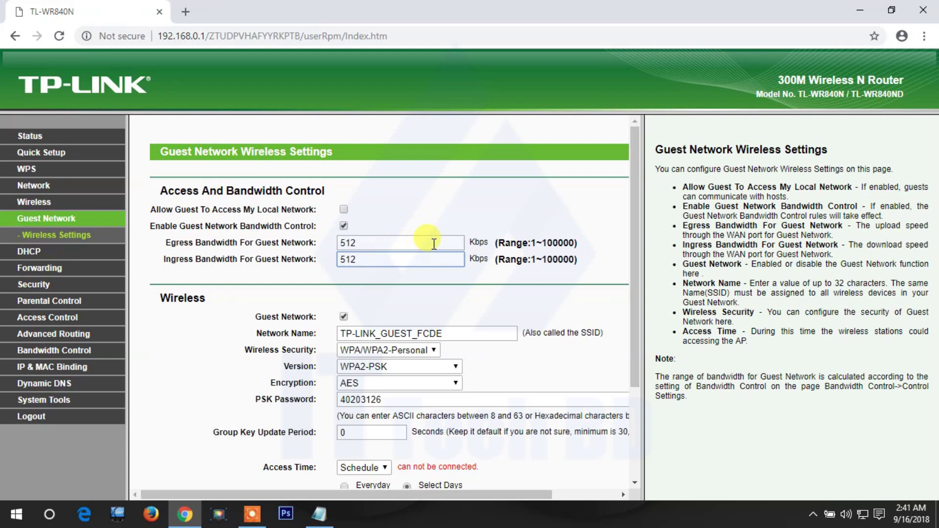
scroll(434, 244, down, 3)
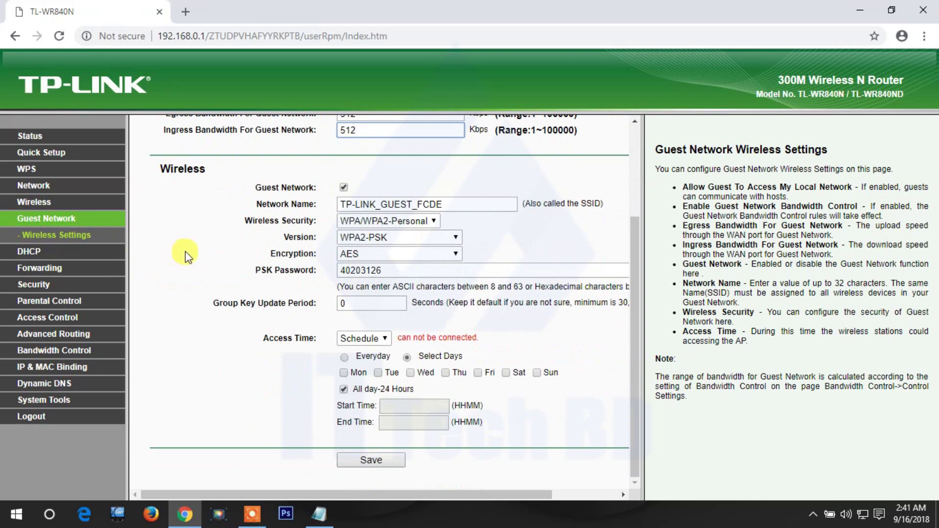
scroll(183, 252, up, 2)
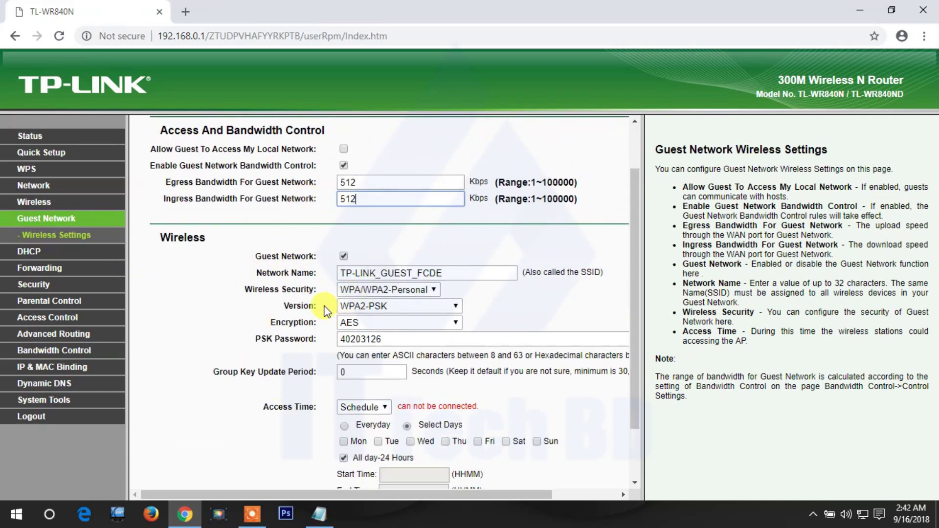
scroll(327, 311, down, 2)
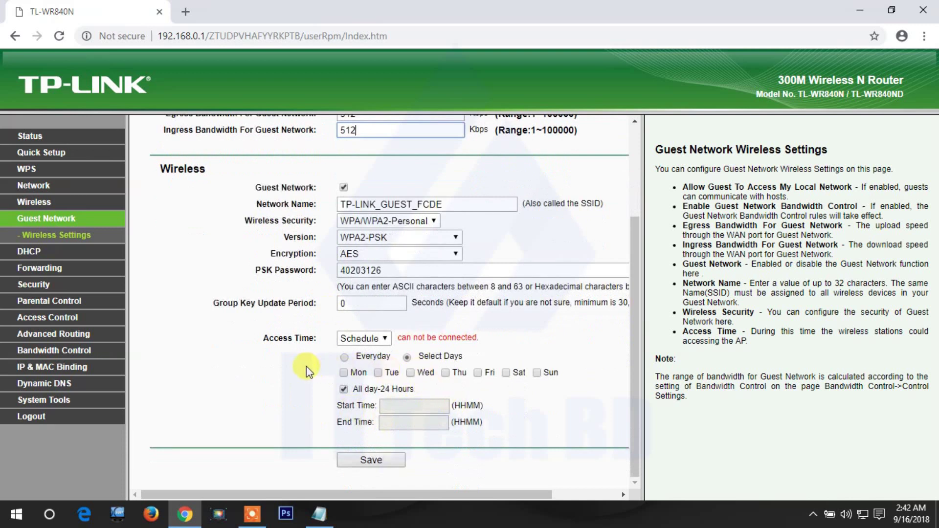
scroll(306, 368, up, 2)
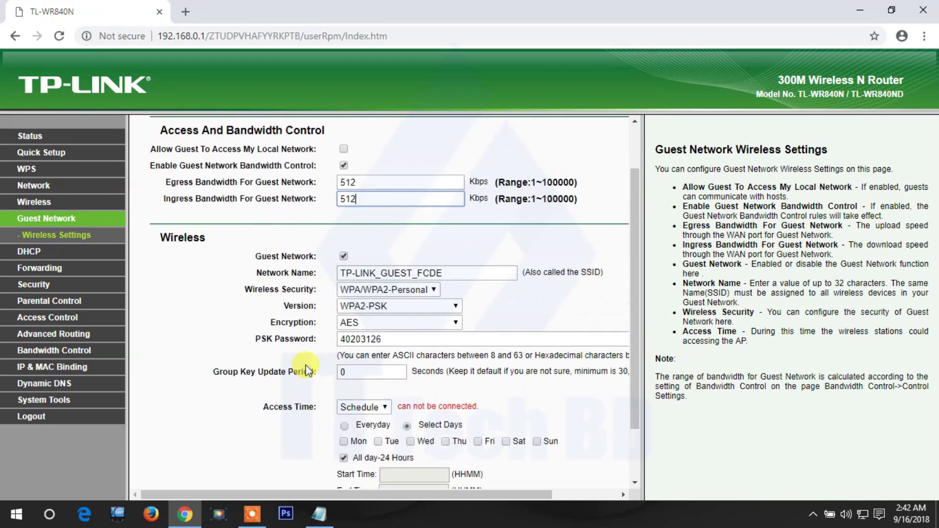
scroll(306, 363, down, 2)
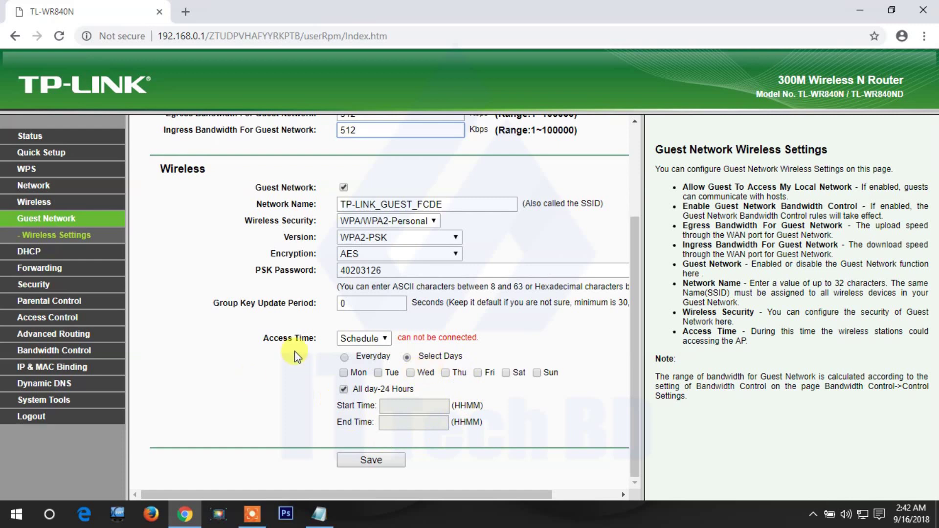
scroll(295, 351, up, 1)
scroll(295, 351, up, 3)
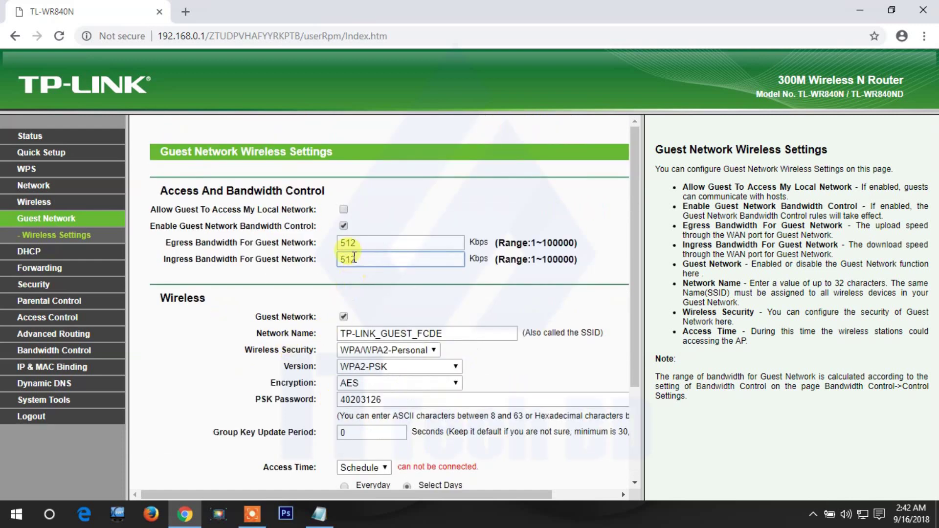
scroll(360, 281, down, 3)
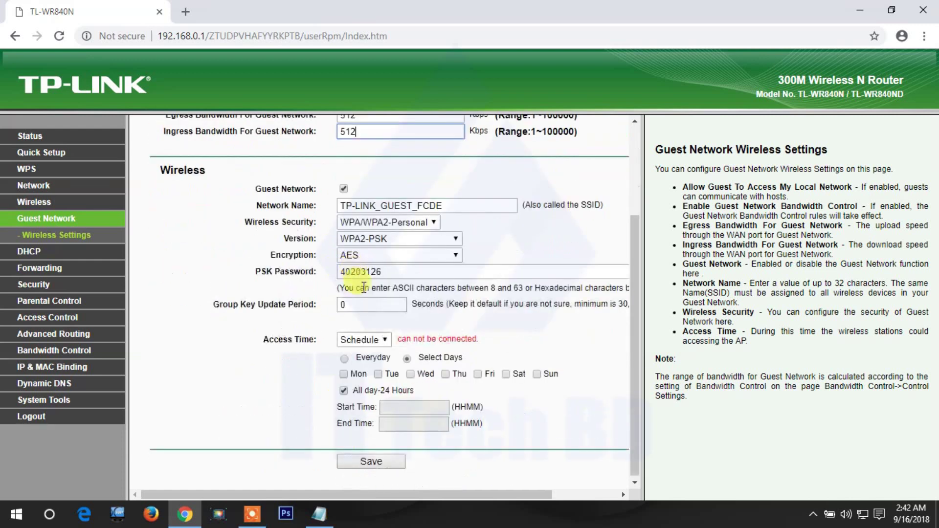
click(376, 460)
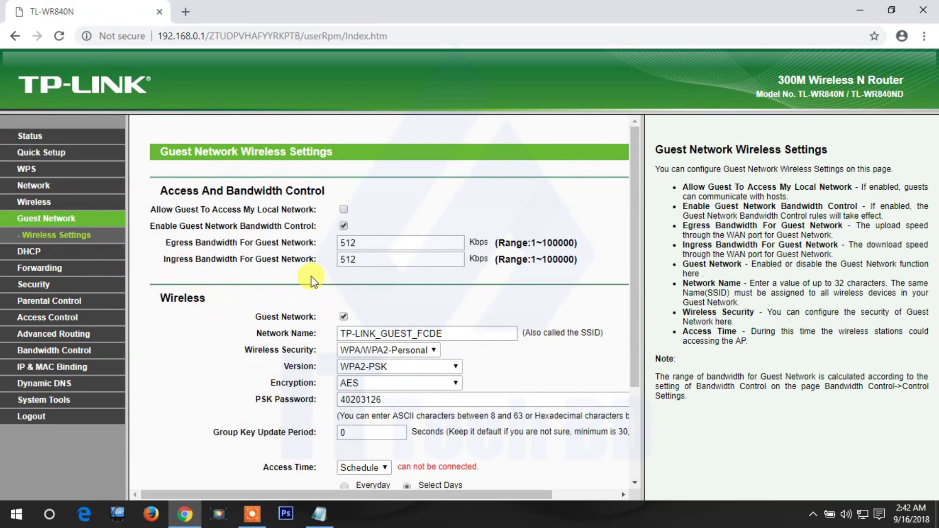
Step: Scroll the Guest Network Wireless Settings page to its Save button and check the settings
scroll(311, 277, down, 2)
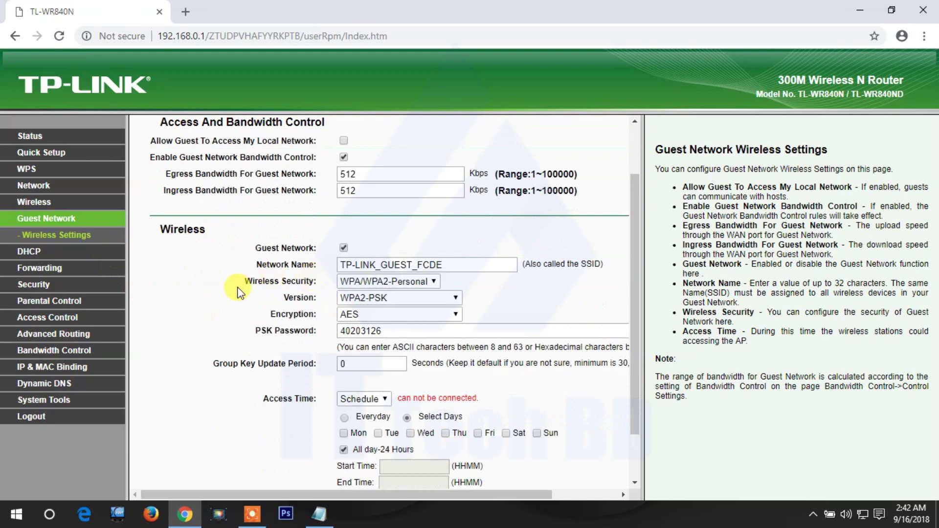
scroll(239, 293, down, 2)
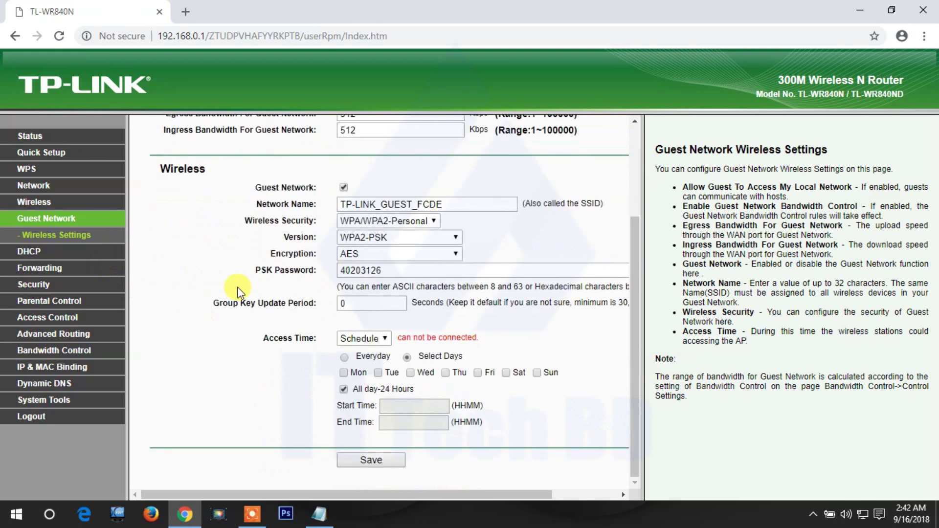
scroll(223, 318, up, 4)
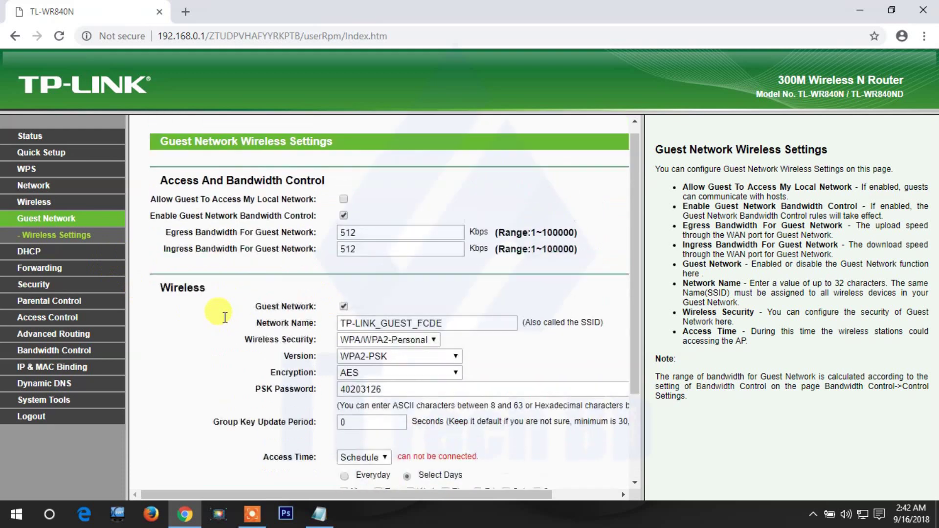